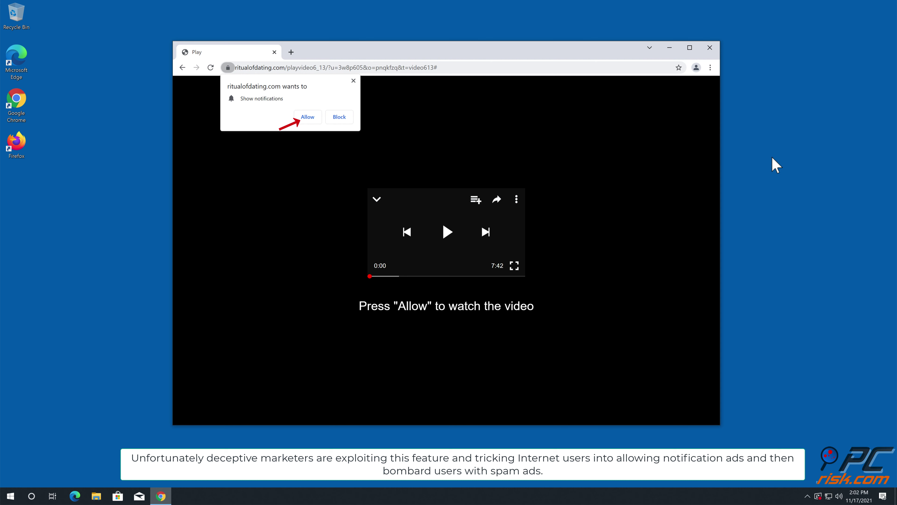
- Allow ritualofdating.com to show notifications and close the browser window
left_click(312, 120)
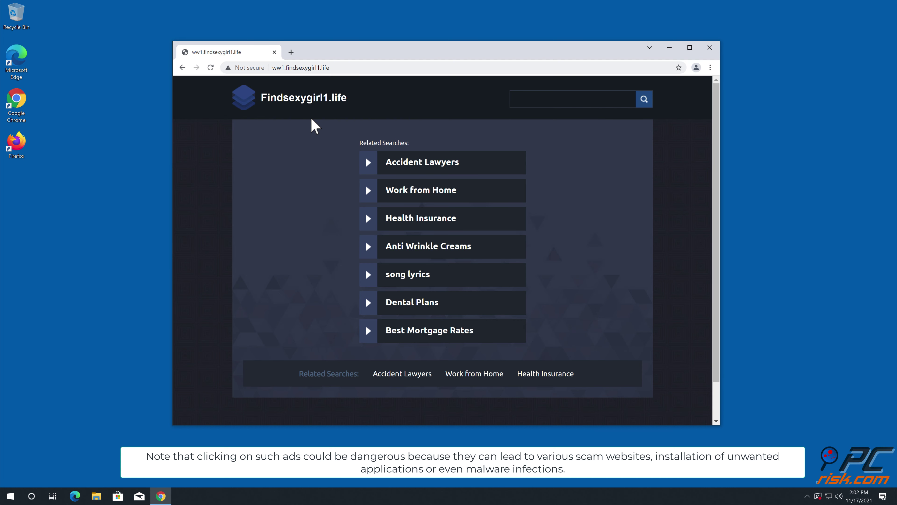
left_click(710, 47)
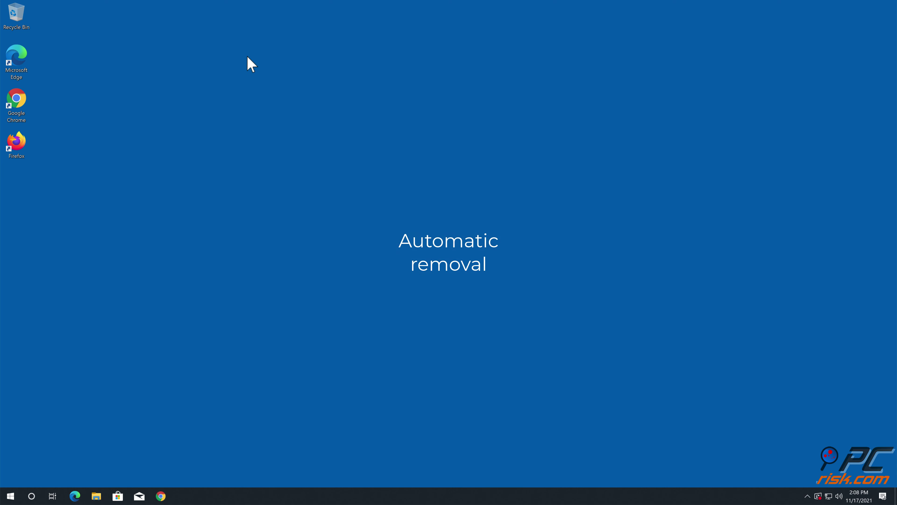
double_click(17, 99)
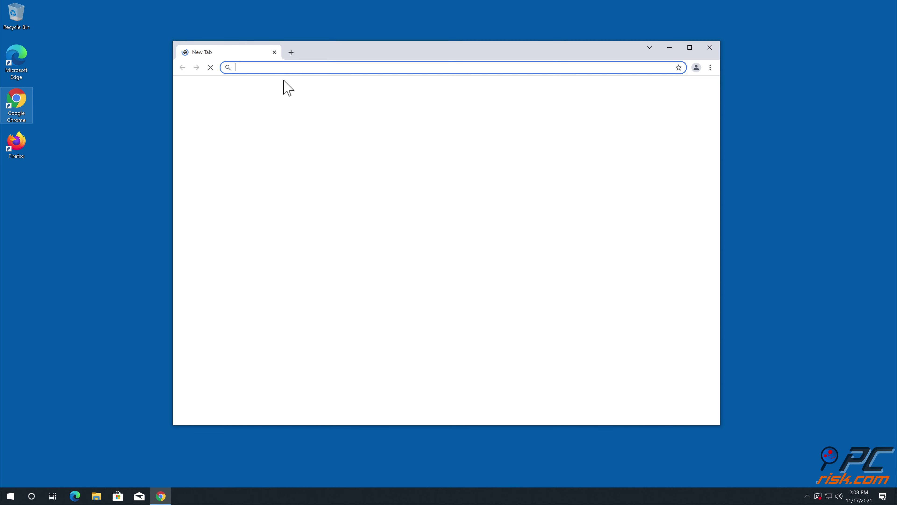
type("www.")
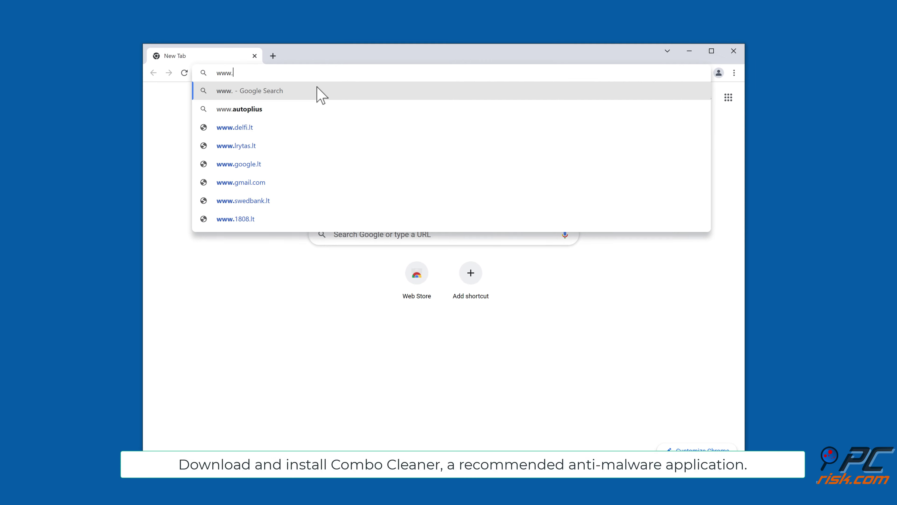
type("comboclean")
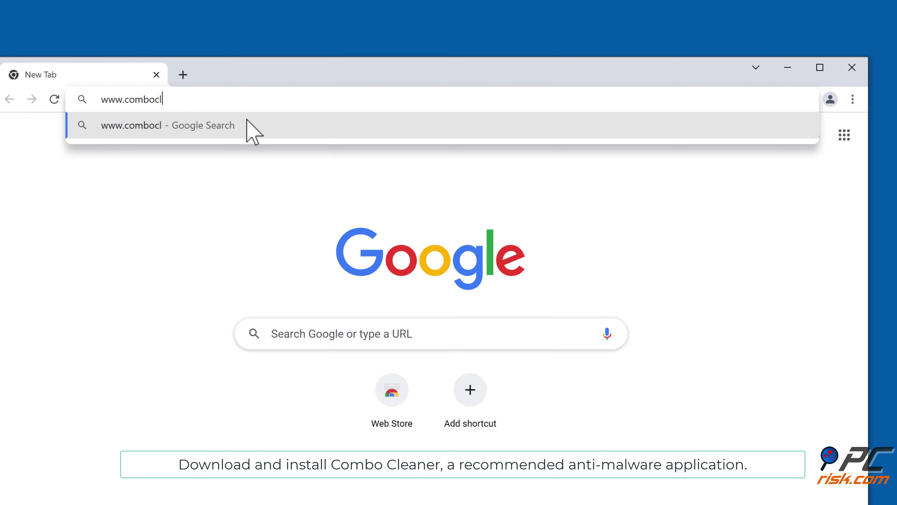
type("er.com")
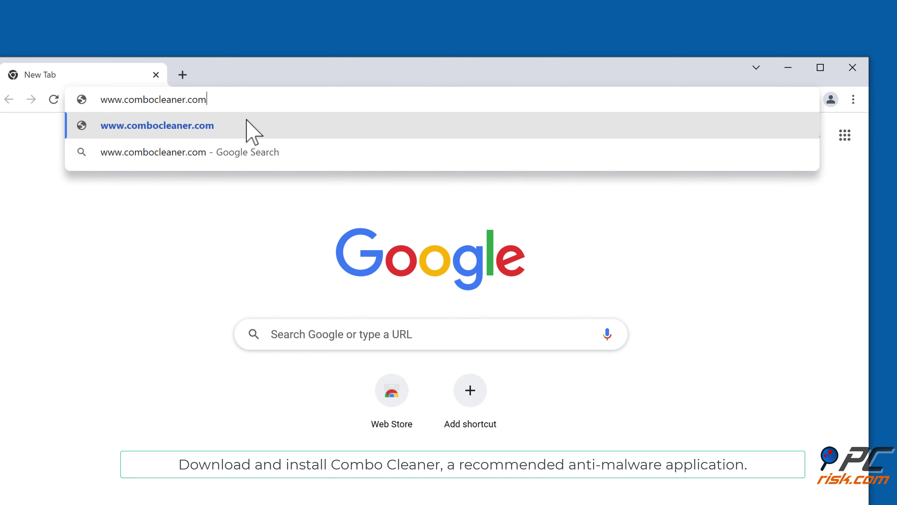
key("Return")
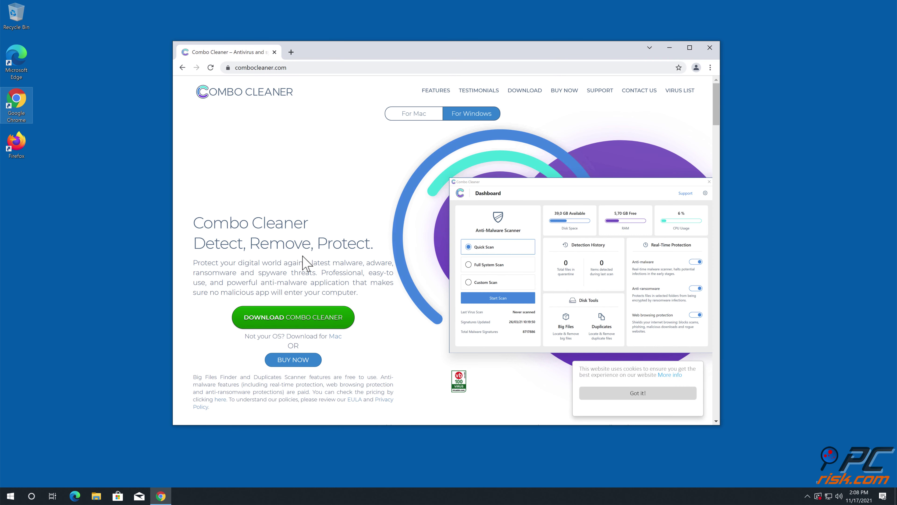
left_click(299, 322)
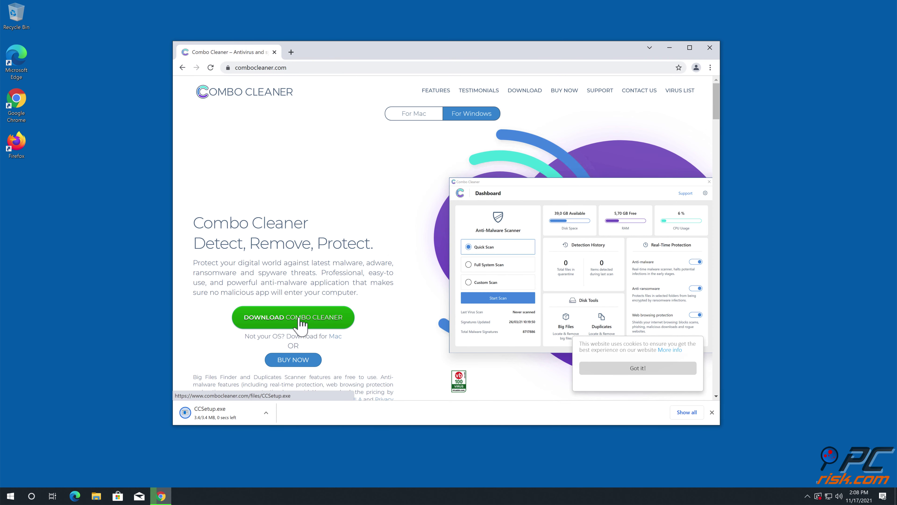
- Run CCSetup.exe to install Combo Cleaner with the initial computer scan enabled, and close the browser
left_click(233, 412)
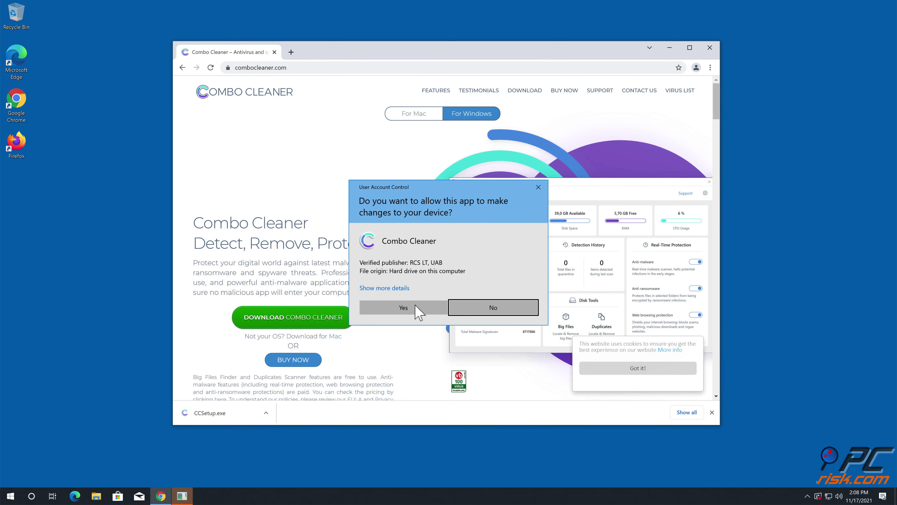
left_click(418, 311)
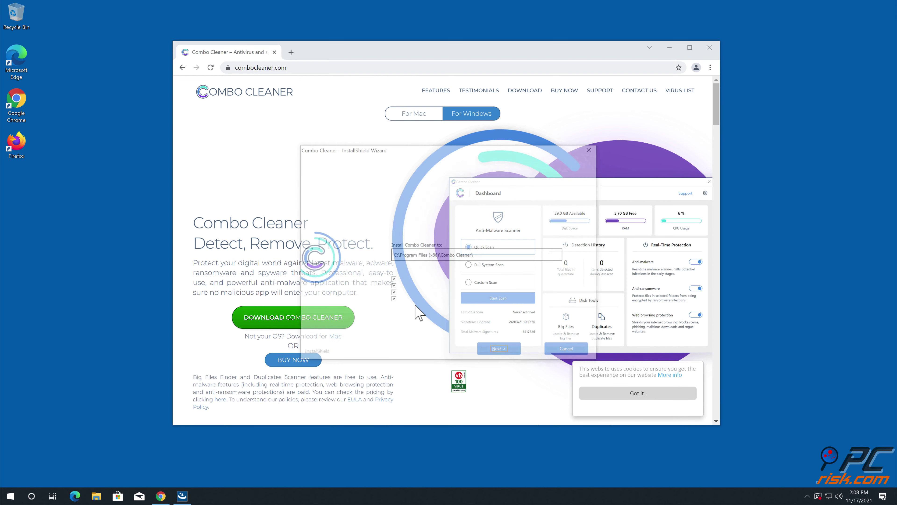
left_click(500, 352)
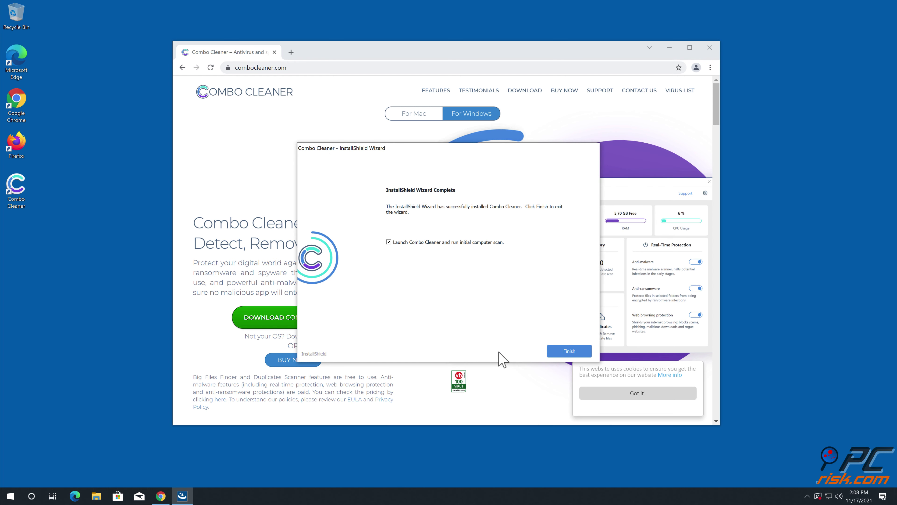
left_click(568, 352)
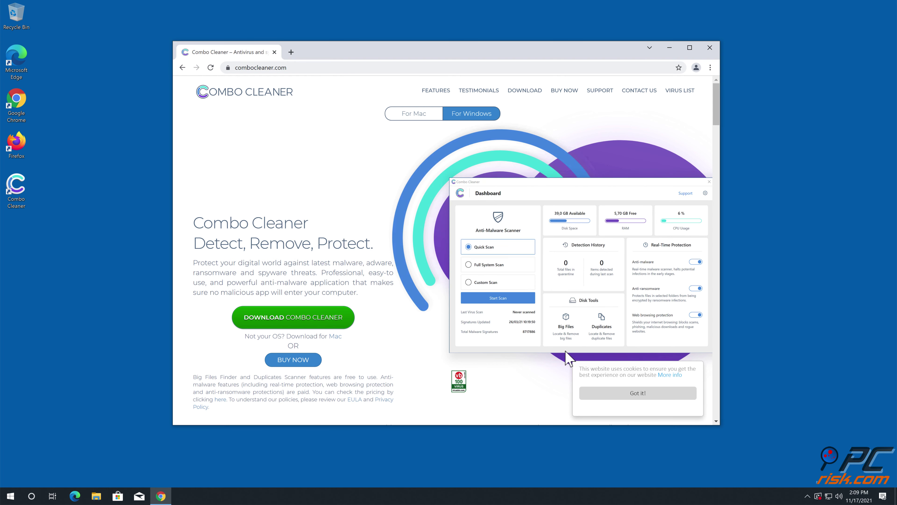
left_click(708, 49)
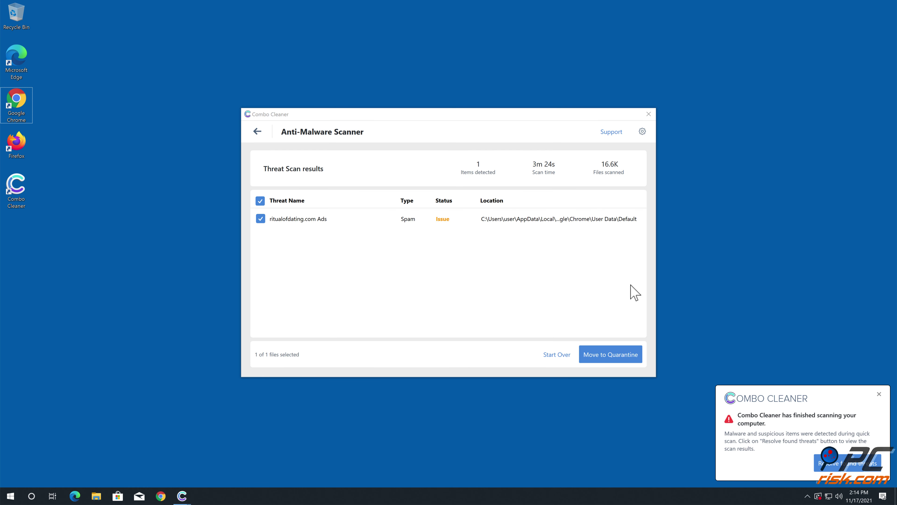
- Move the detected ritualofdating.com Ads threat to quarantine and dismiss the malware scan summary
left_click(621, 351)
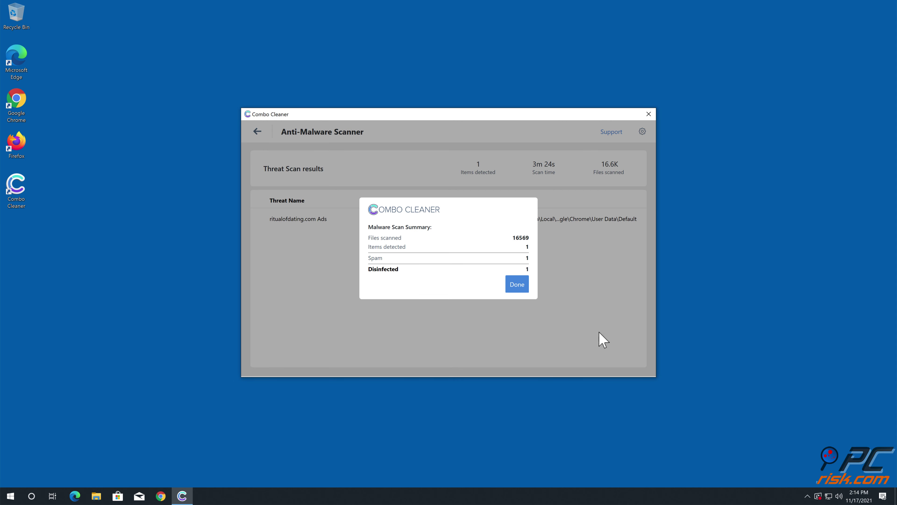
left_click(526, 287)
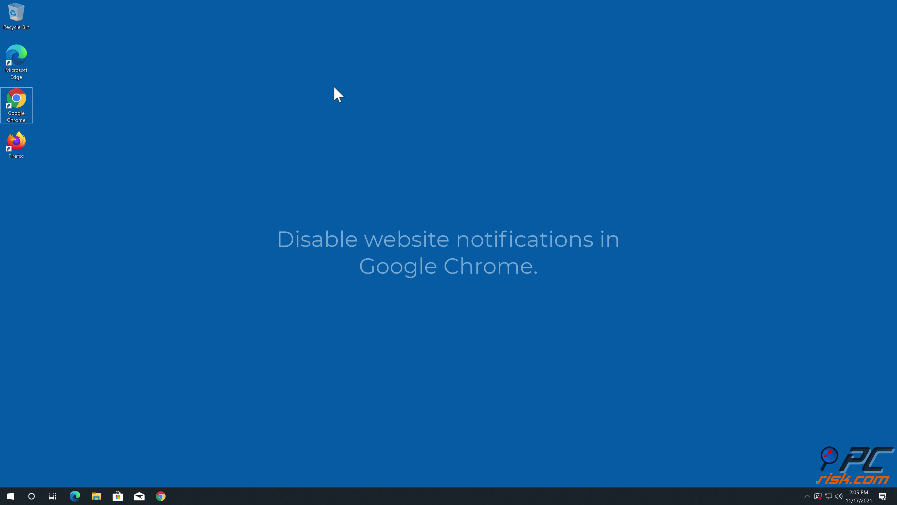
- Open Google Chrome and go to the Notifications permissions within its privacy and security site settings
double_click(28, 95)
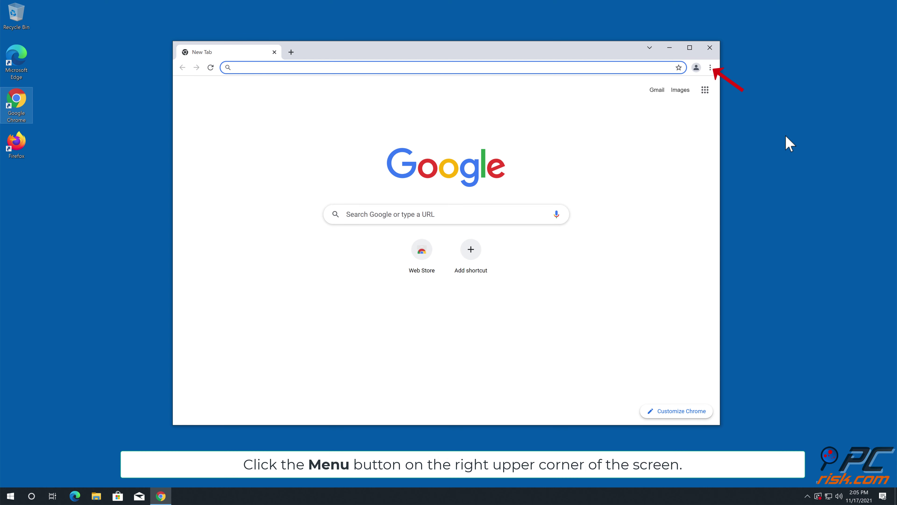
left_click(711, 68)
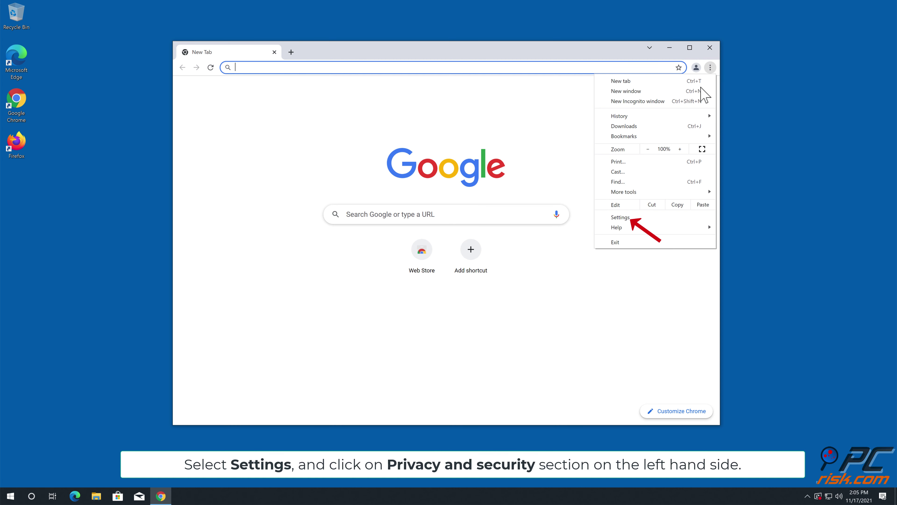
left_click(640, 217)
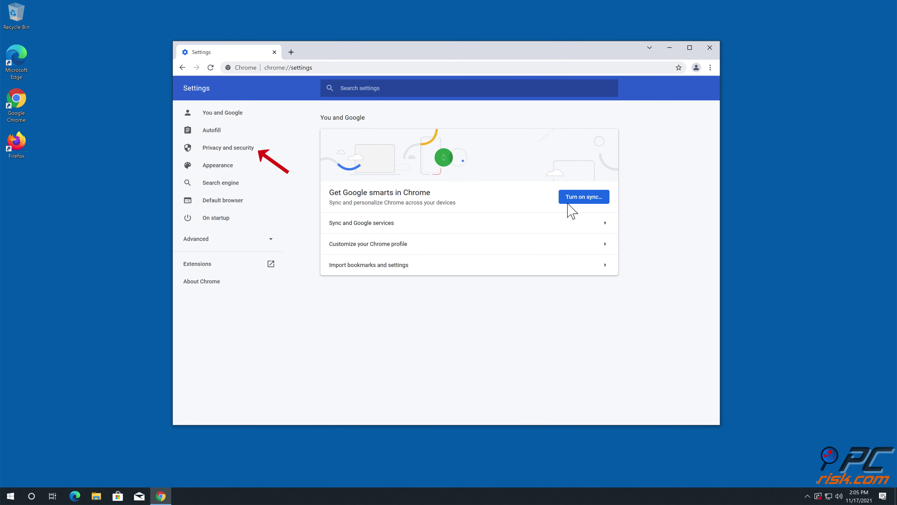
left_click(234, 149)
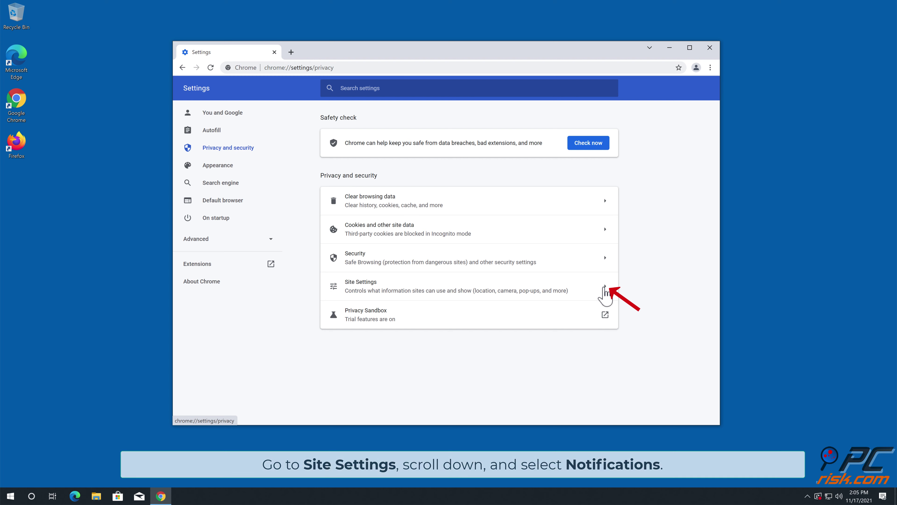
left_click(605, 295)
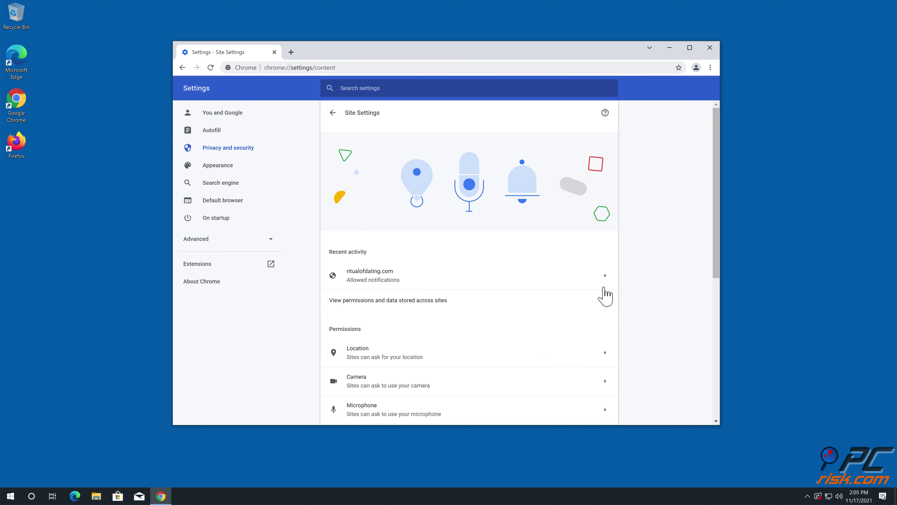
left_click_drag(715, 205, 715, 316)
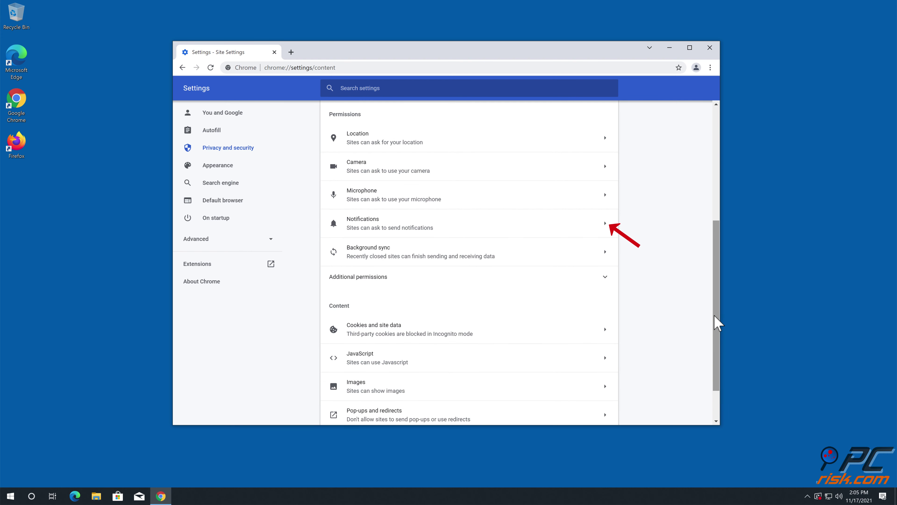
left_click(608, 226)
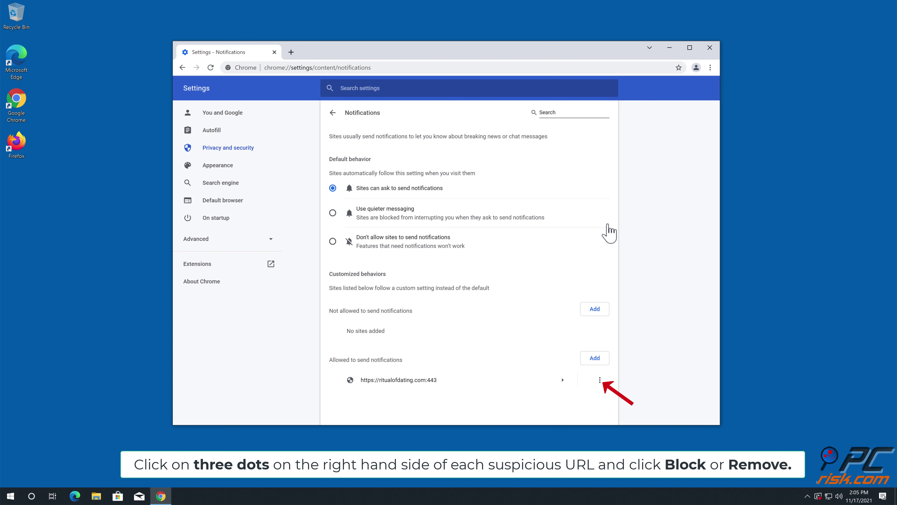
left_click(600, 380)
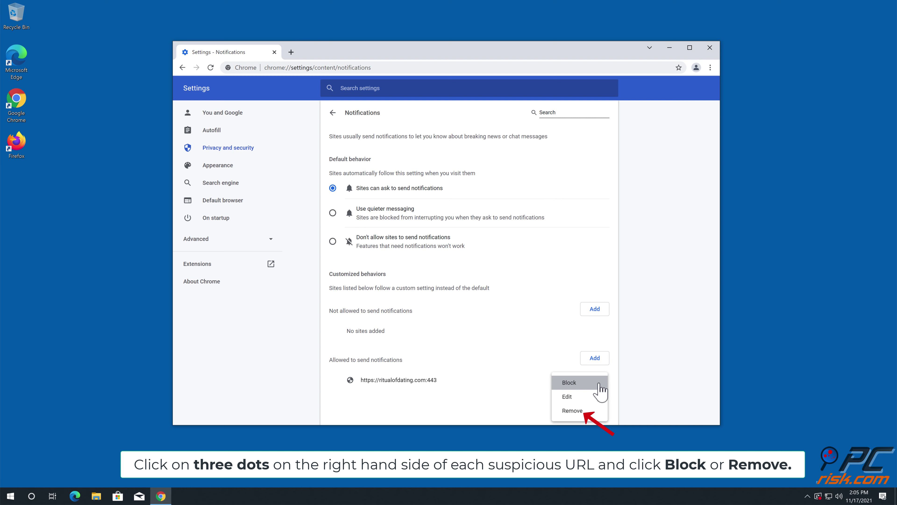
left_click(587, 414)
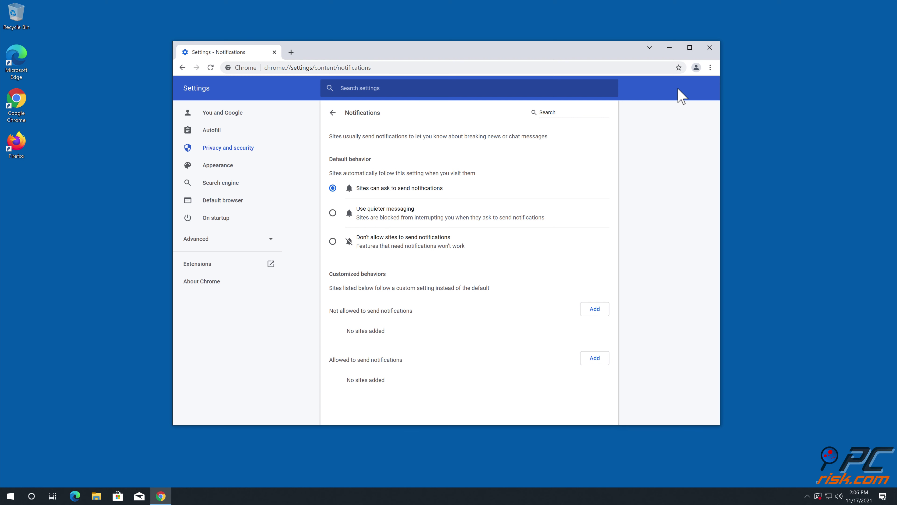
left_click(708, 50)
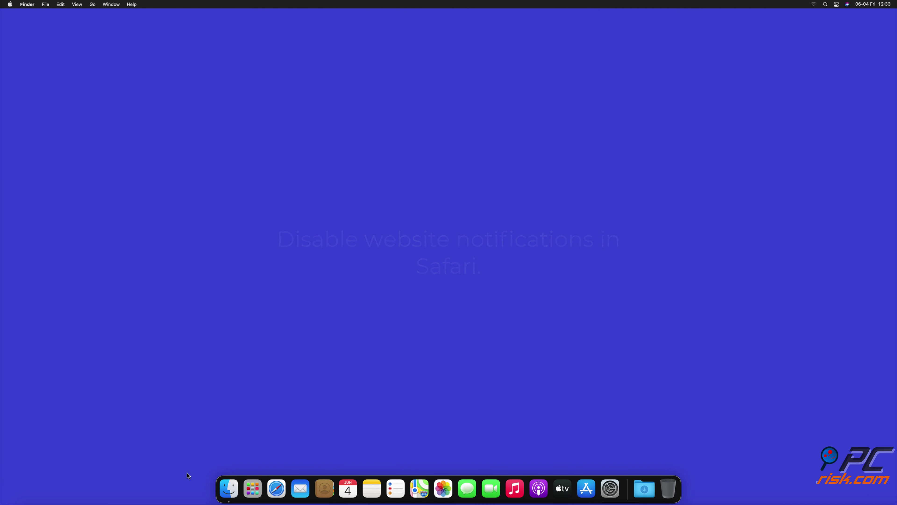
- Open Safari and display the website notification permissions in its preferences
left_click(276, 489)
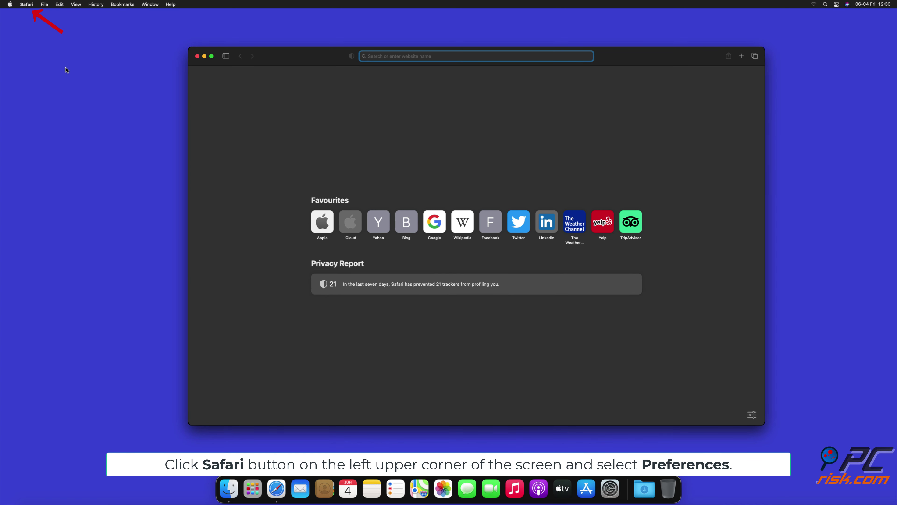
left_click(29, 5)
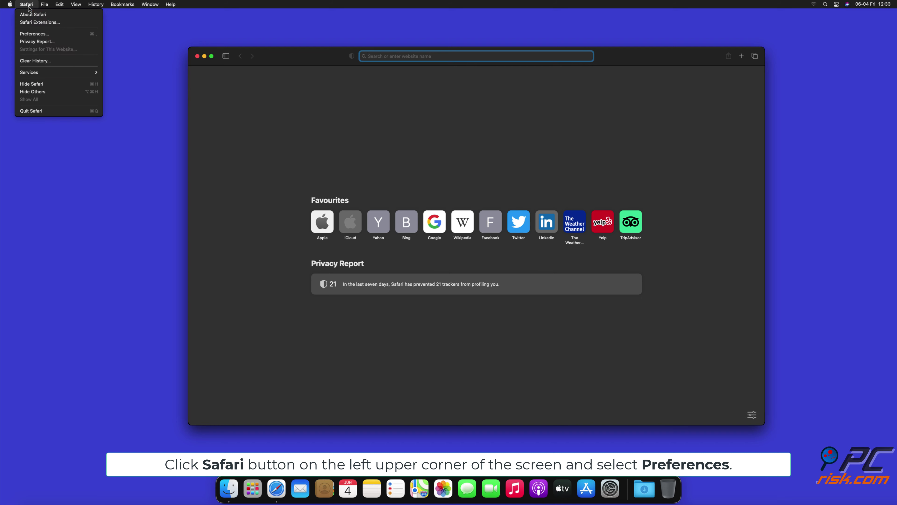
left_click(44, 34)
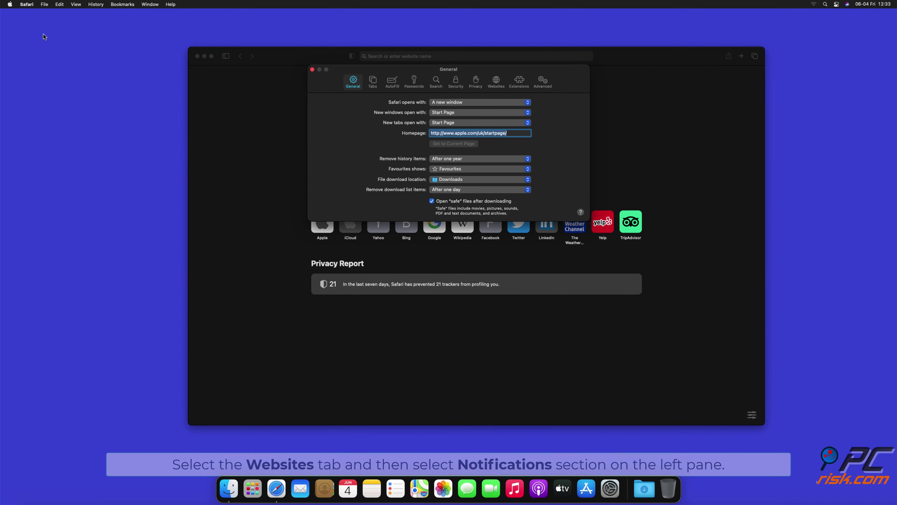
left_click(494, 82)
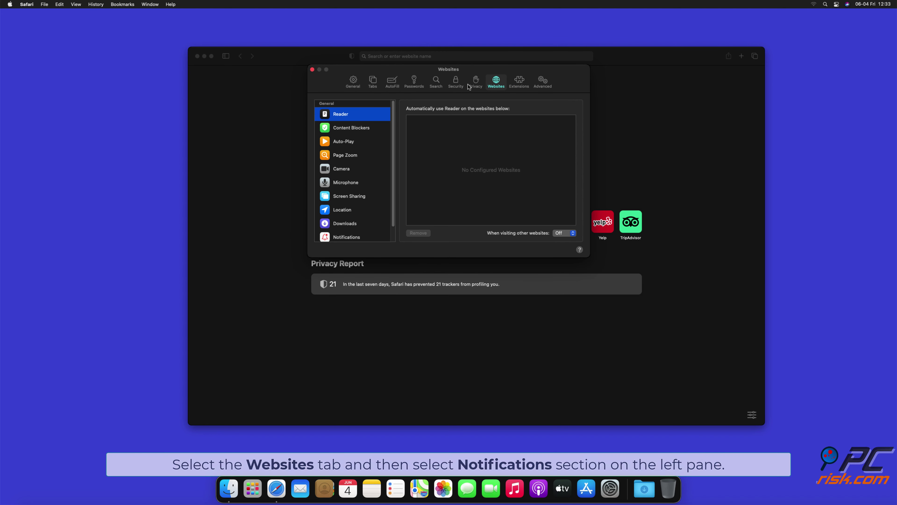
left_click_drag(394, 115, 393, 135)
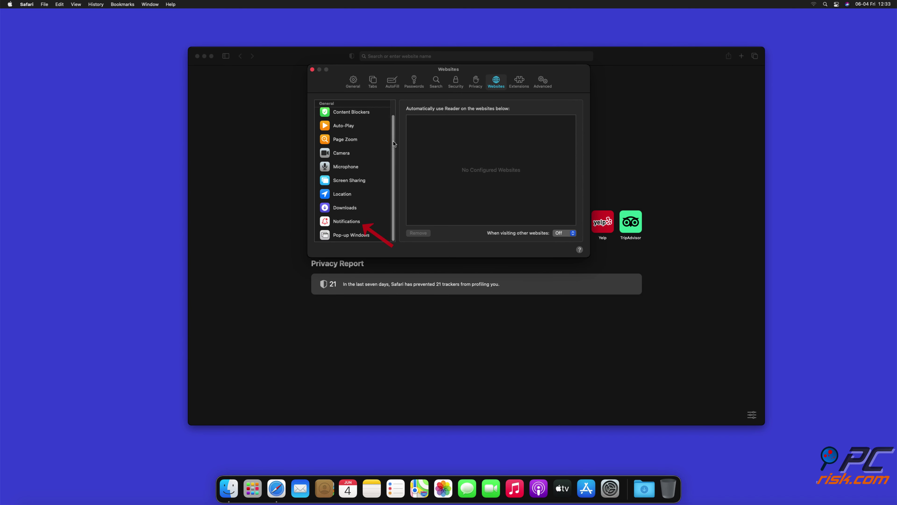
left_click(346, 222)
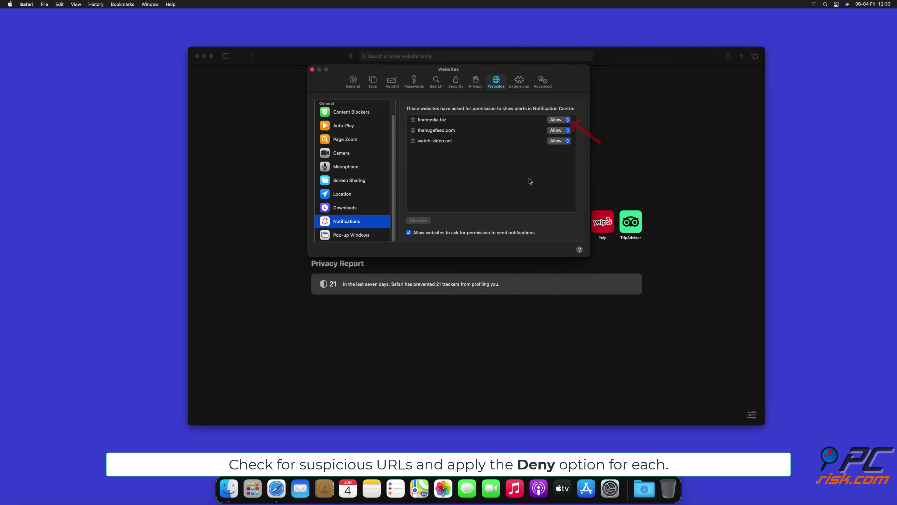
- Set the notification permission to Deny for findmedia.biz, thehugefeed.com and watch-video.net
left_click(567, 121)
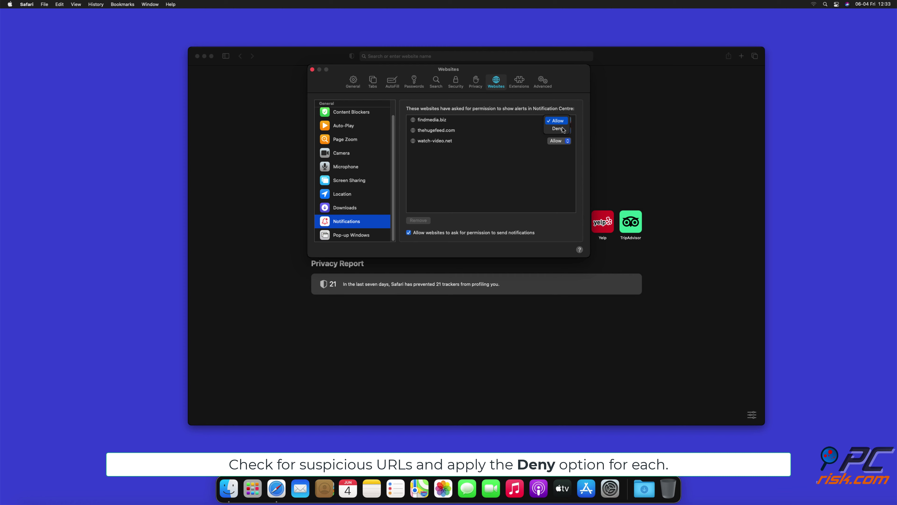
left_click(562, 129)
left_click(568, 131)
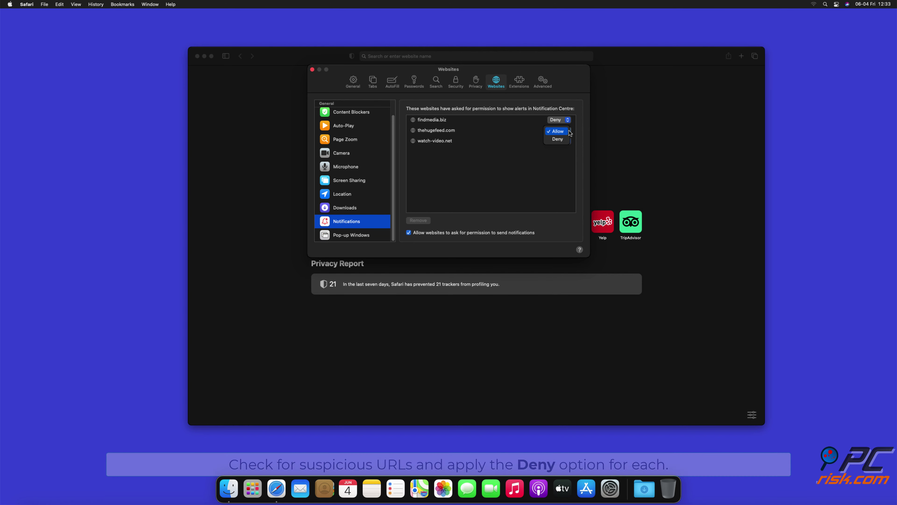
left_click(558, 139)
left_click(562, 142)
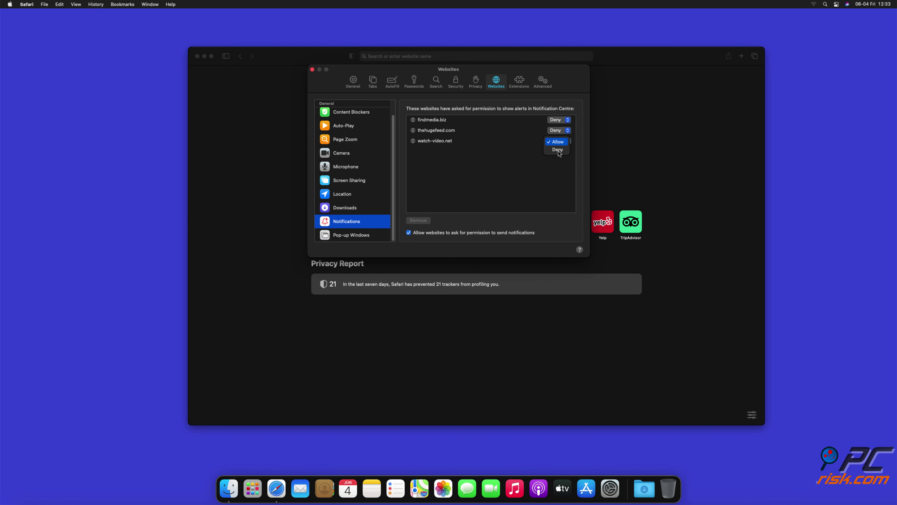
left_click(558, 150)
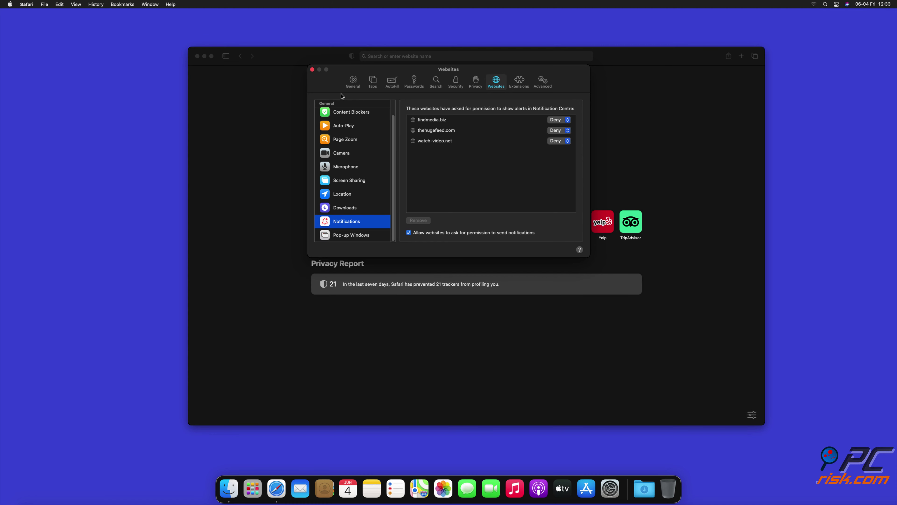
- Close the Safari website preferences and the browser window
left_click(312, 70)
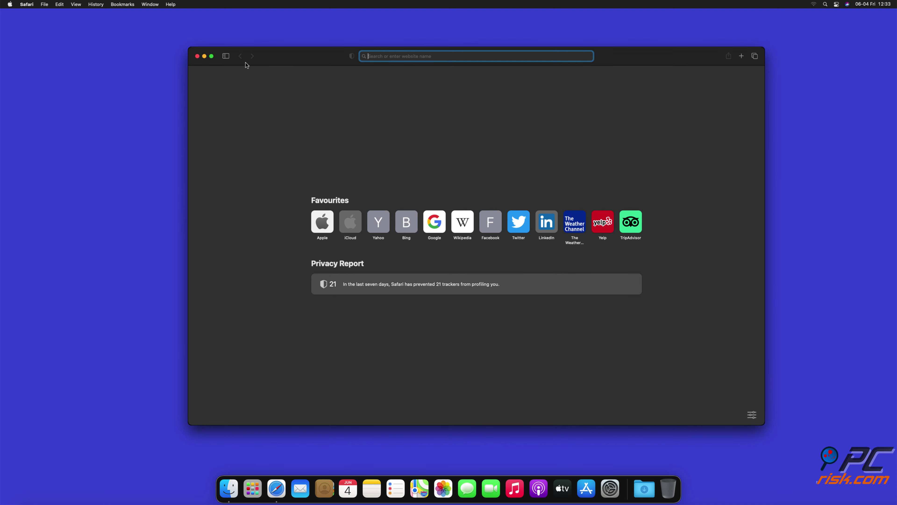
left_click(197, 57)
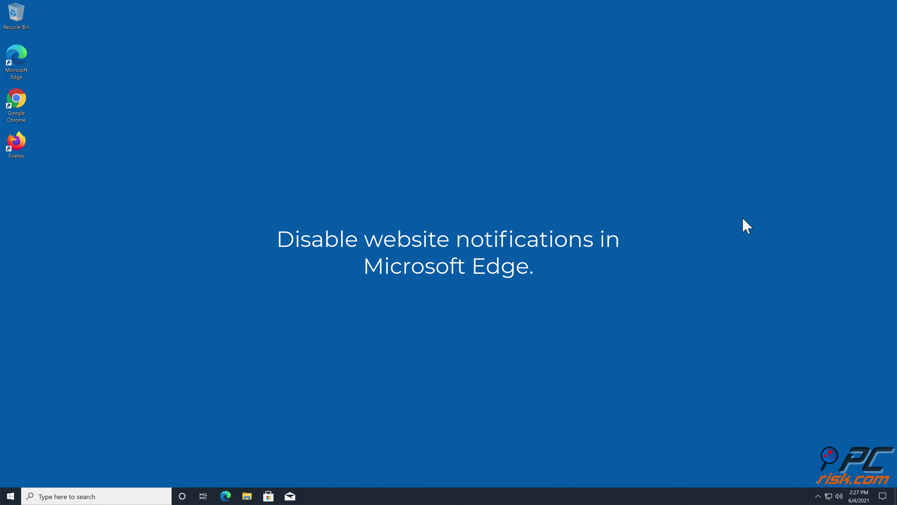
- Open Microsoft Edge and go to the Notifications permissions within its cookies and site permissions settings
left_click(26, 81)
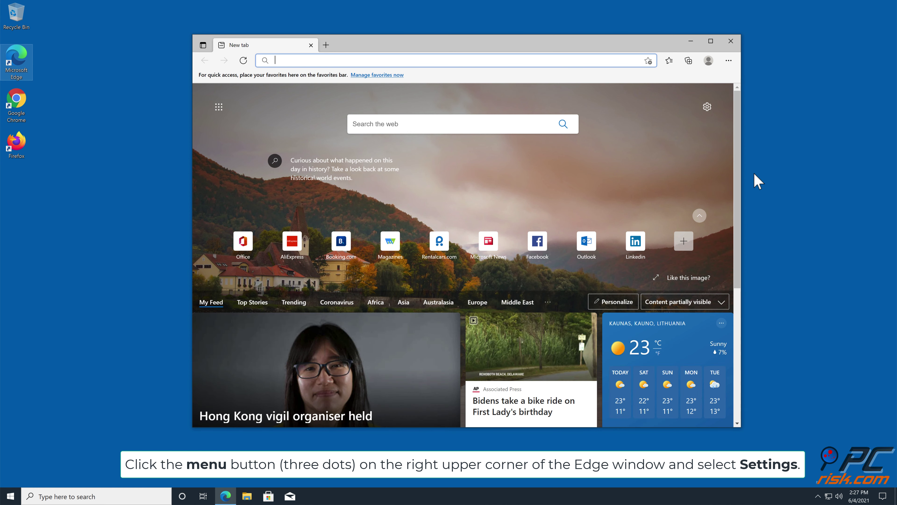
left_click(729, 60)
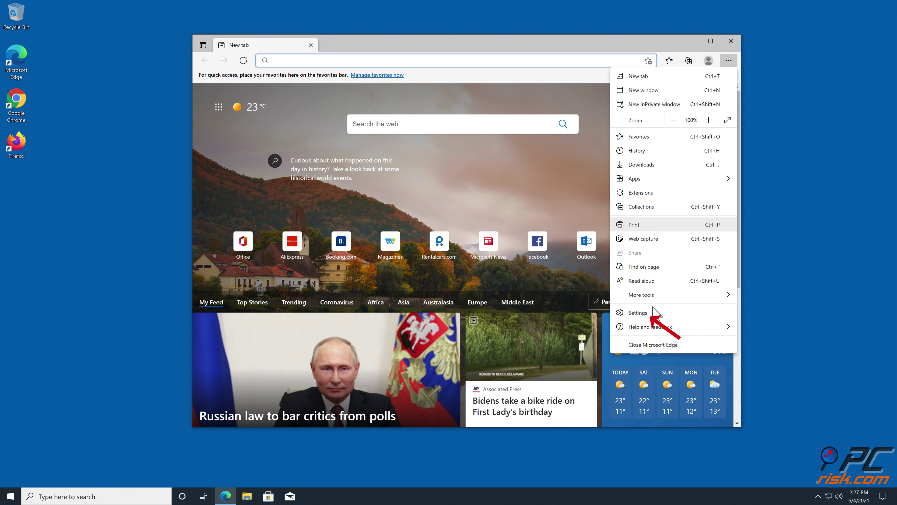
left_click(644, 313)
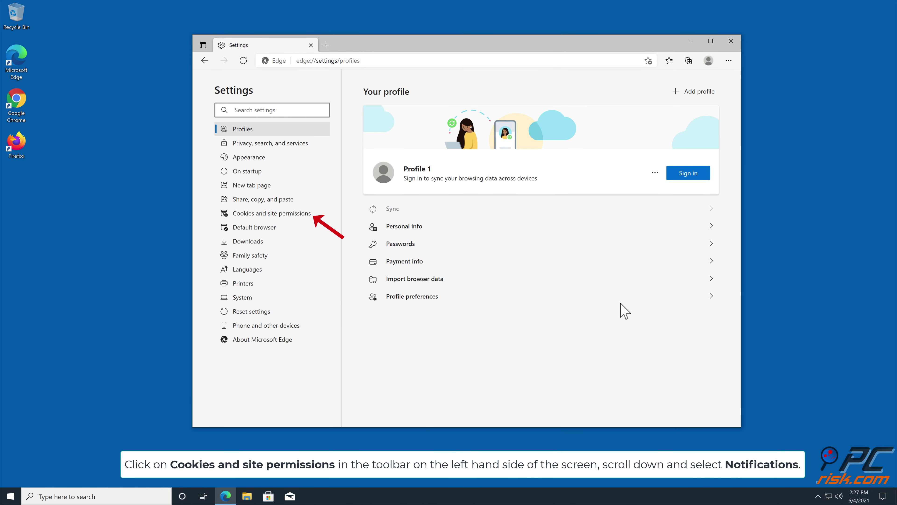
left_click(291, 218)
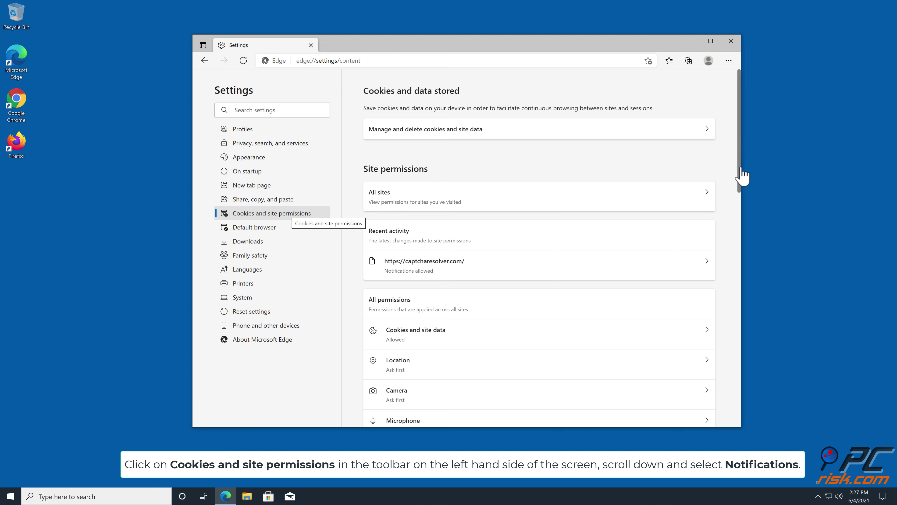
scroll(742, 175, "down", 1)
left_click_drag(738, 196, 737, 239)
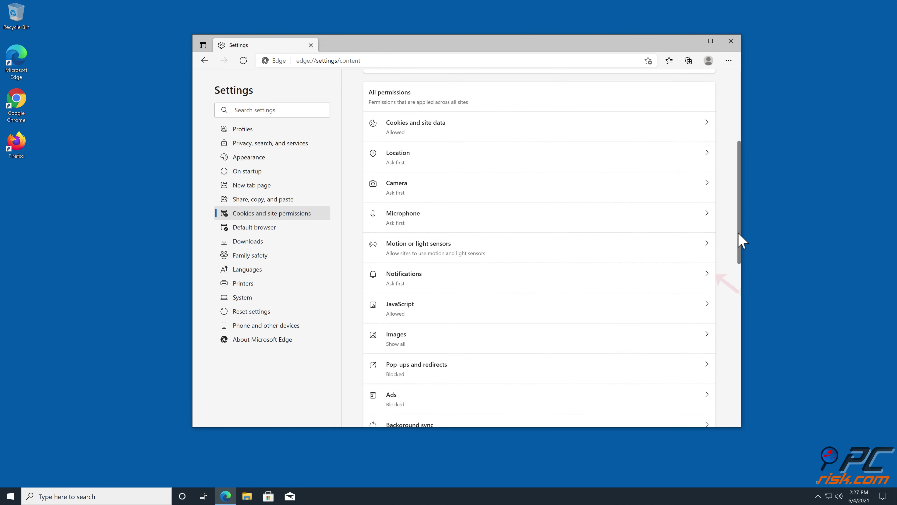
left_click(707, 273)
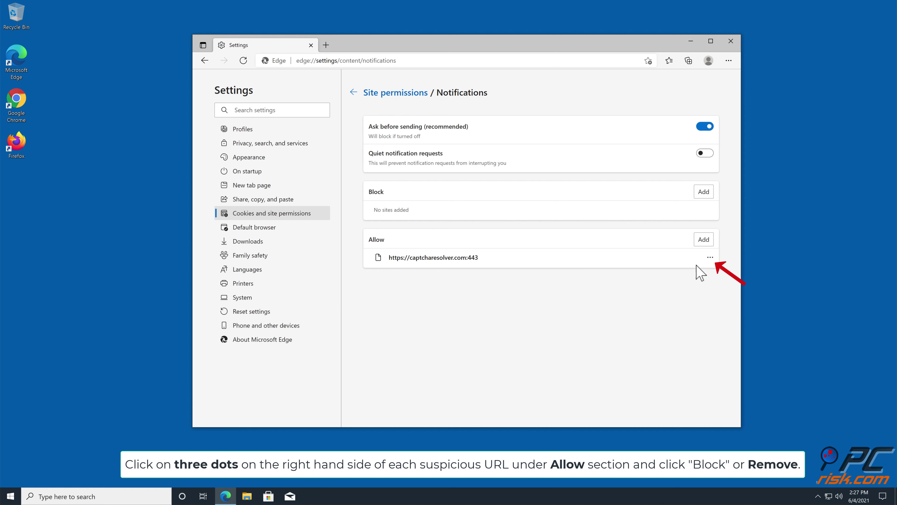
left_click(709, 257)
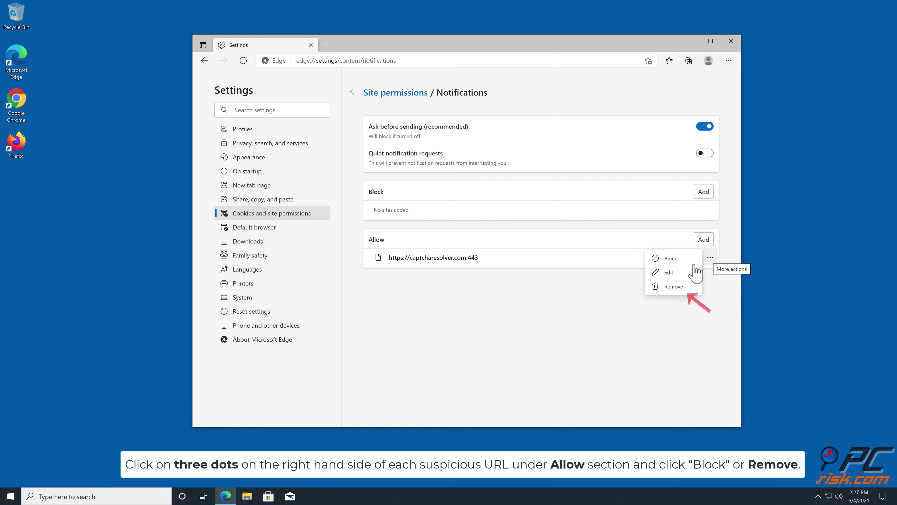
left_click(678, 287)
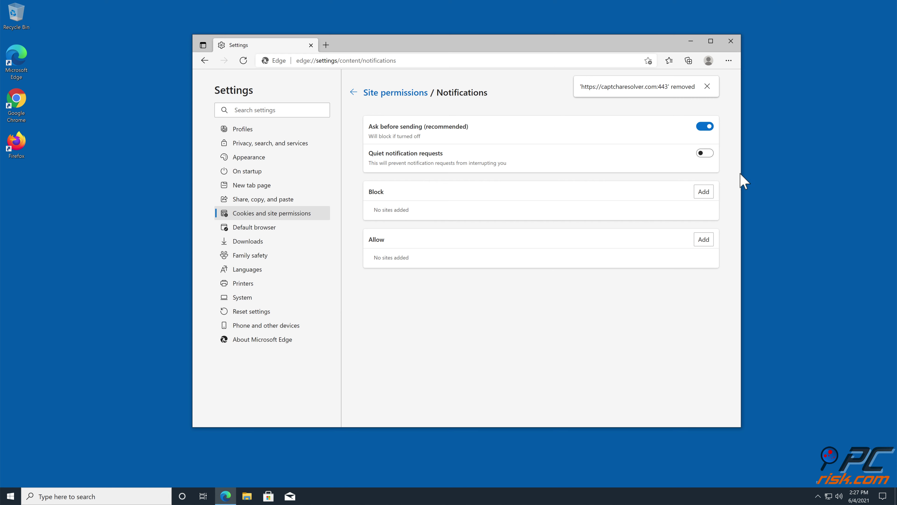
left_click(730, 42)
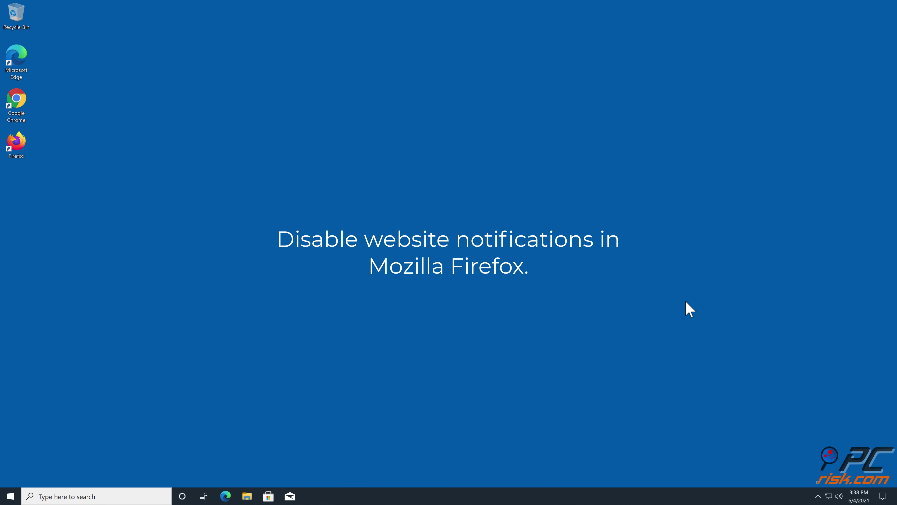
- Open Firefox and display the notification permission settings within its Privacy & Security preferences
double_click(24, 143)
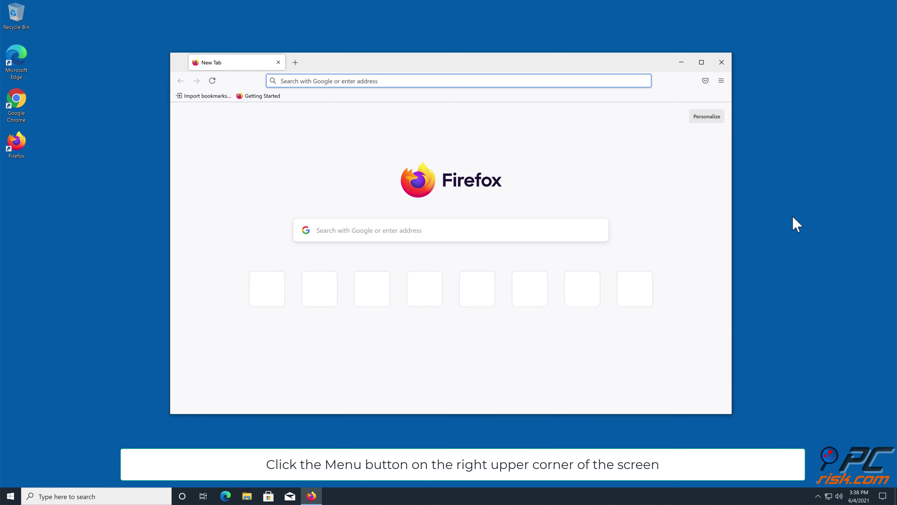
left_click(722, 81)
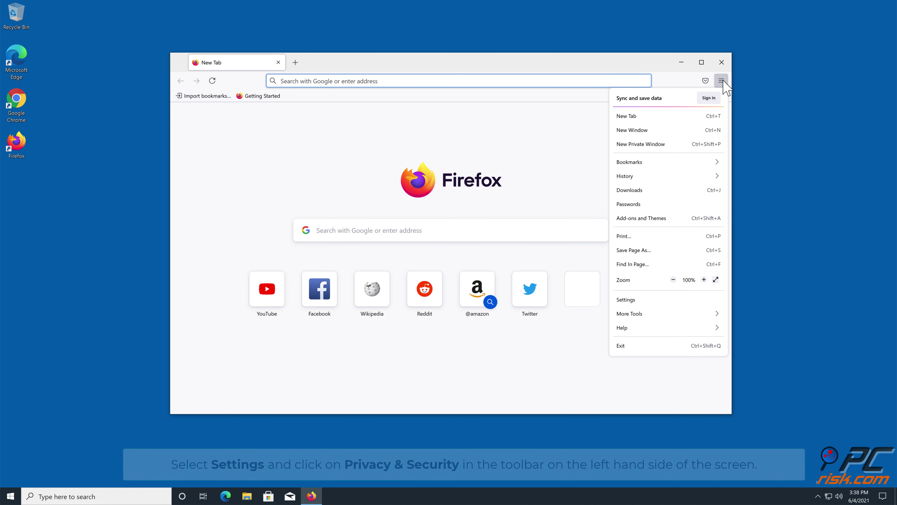
left_click(627, 300)
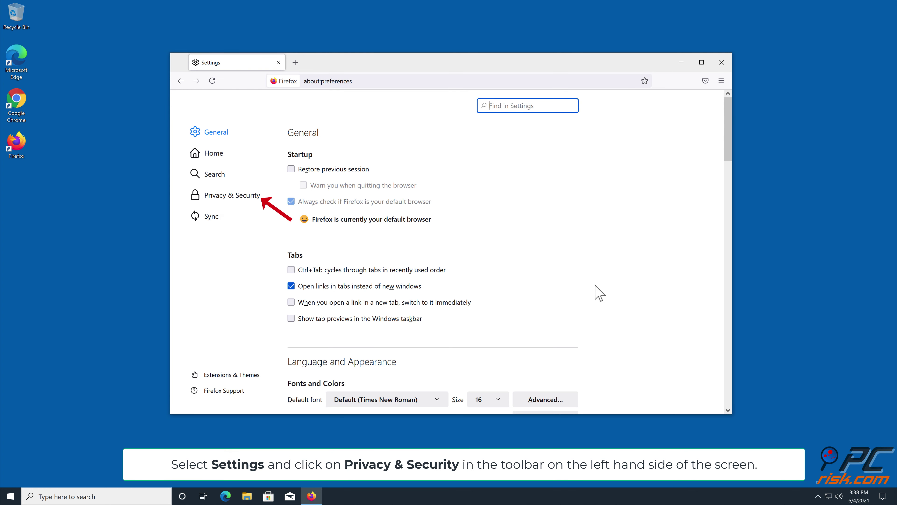
left_click(217, 200)
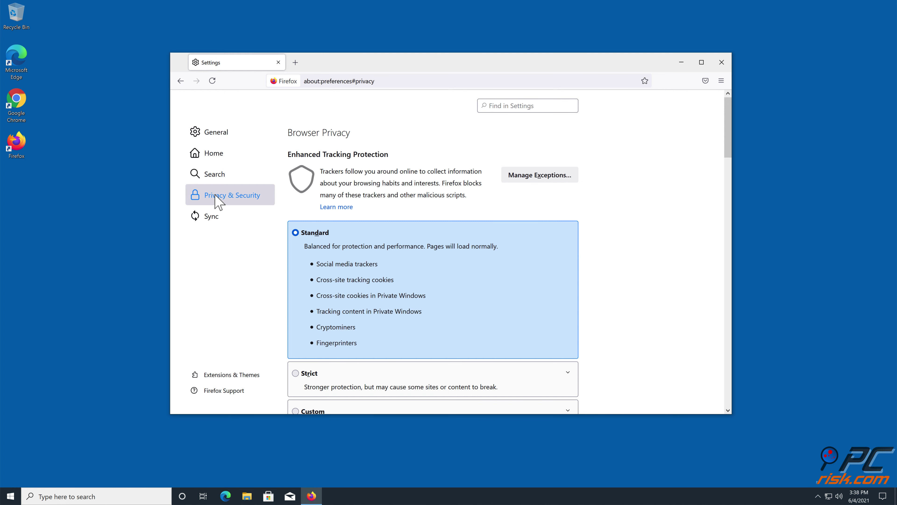
left_click_drag(727, 128, 715, 287)
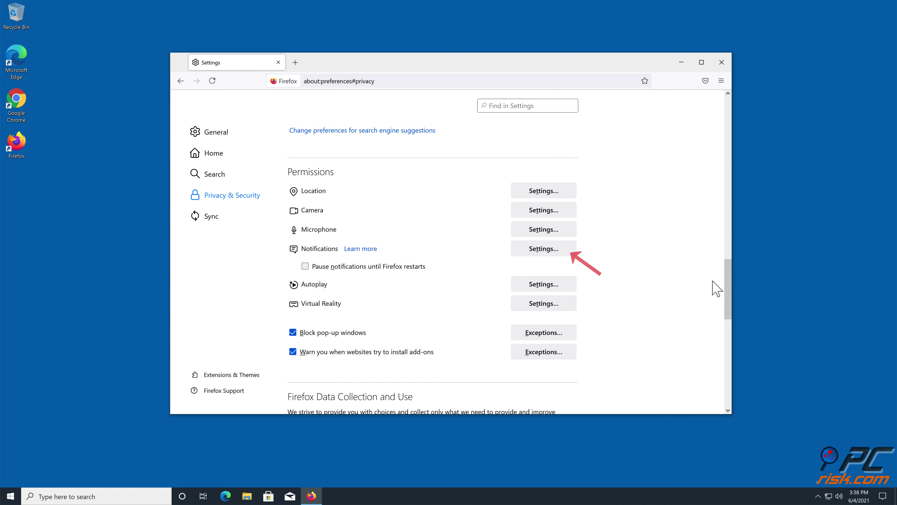
left_click(537, 250)
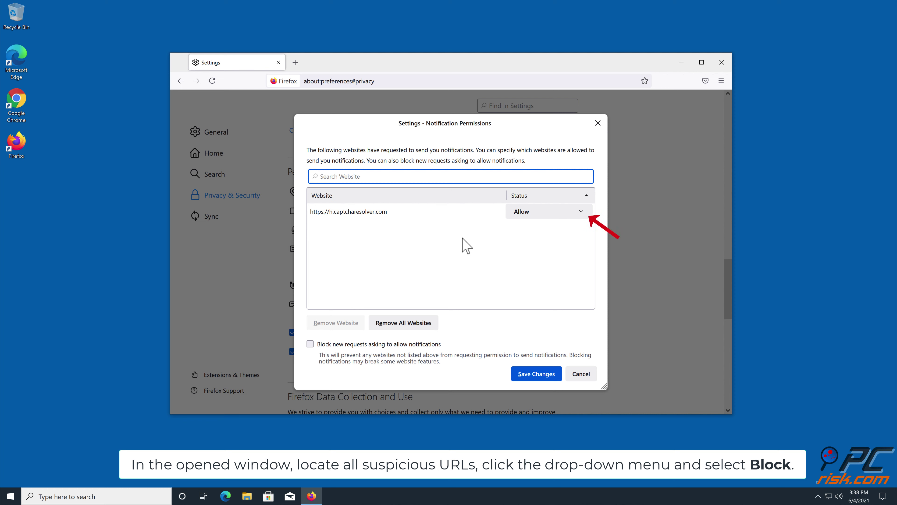
left_click(581, 212)
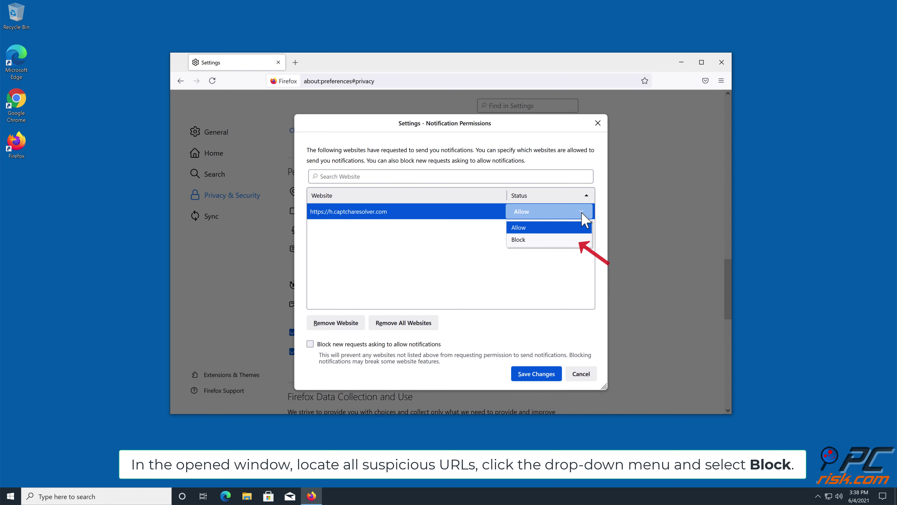
left_click(533, 240)
left_click(534, 374)
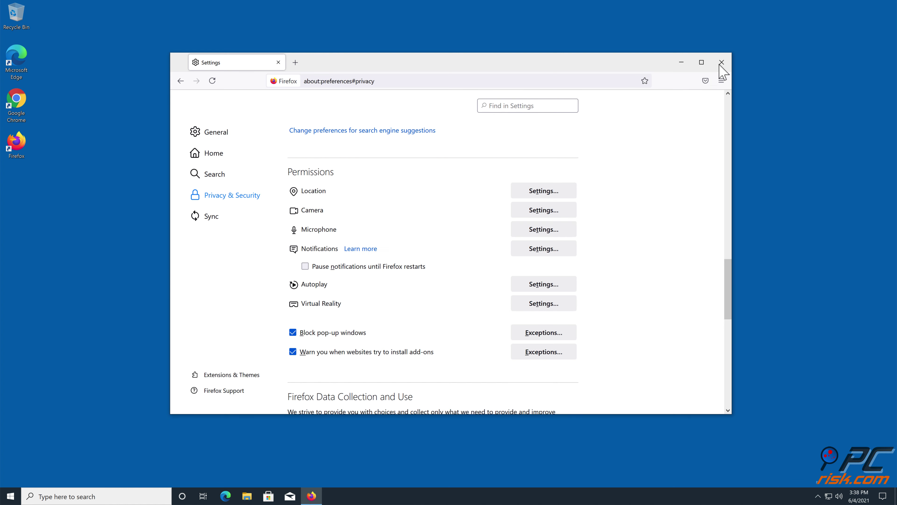
left_click(719, 63)
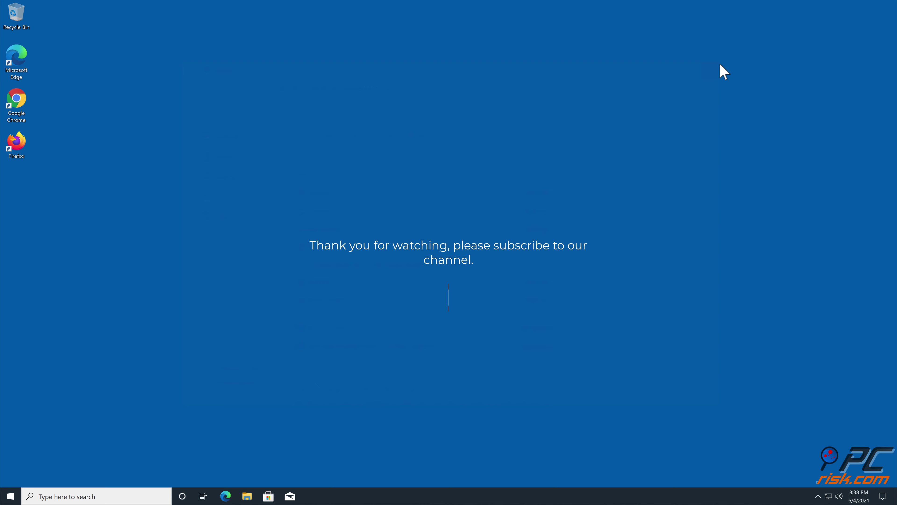